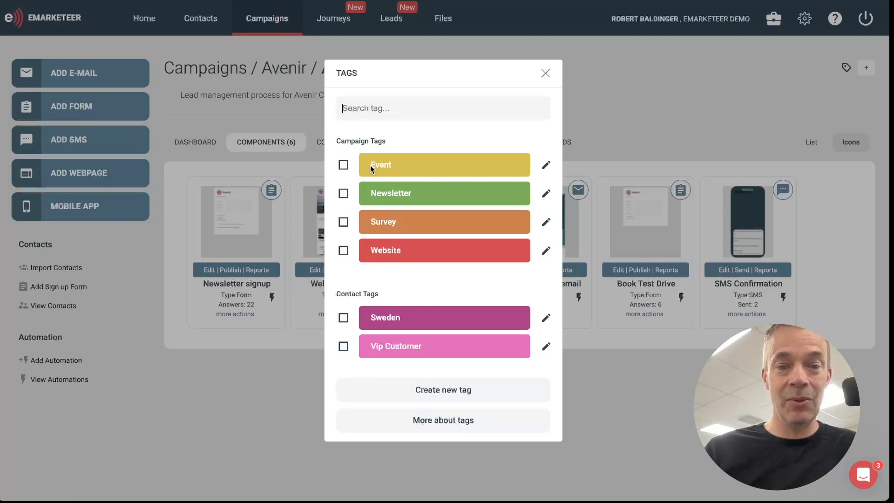
Step: Assign the existing Website campaign tag and Sweden contact tag to the open Avenir campaign
{"action": "left_click", "coordinate": [344, 251]}
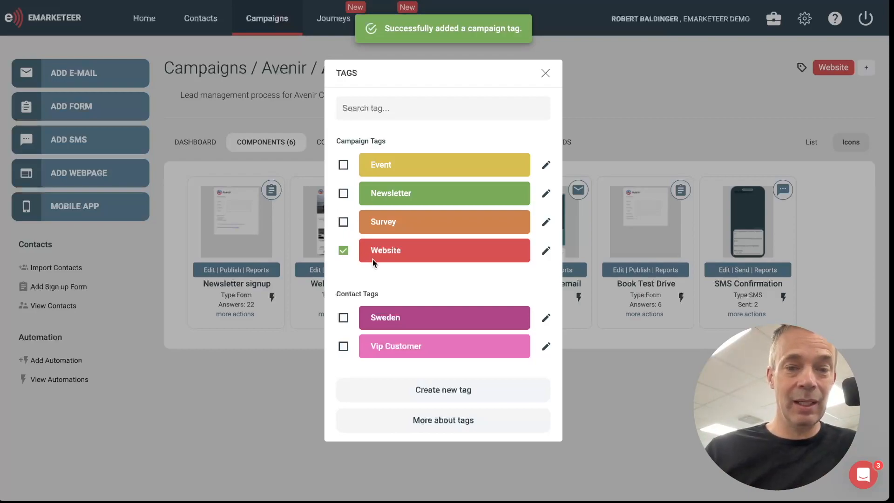
{"action": "left_click", "coordinate": [343, 319]}
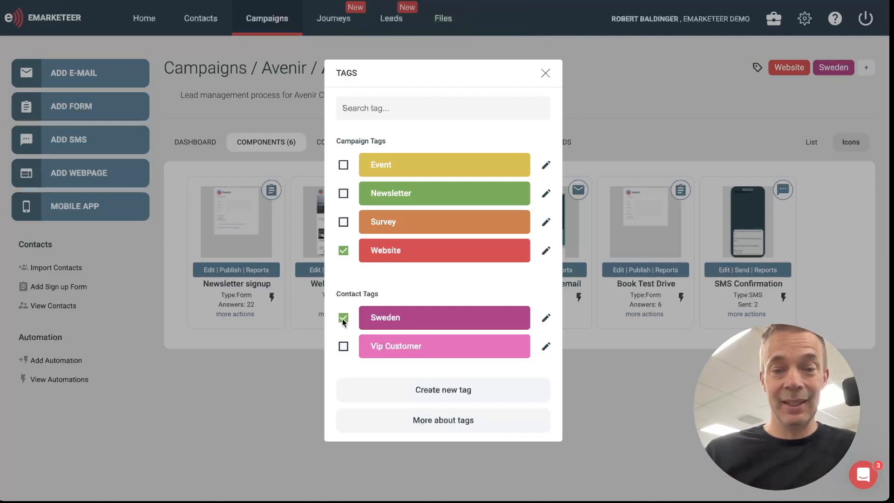
Step: Create and add a dark green tag titled Product B to the campaign, under a new category named Product lines
{"action": "left_click", "coordinate": [426, 394]}
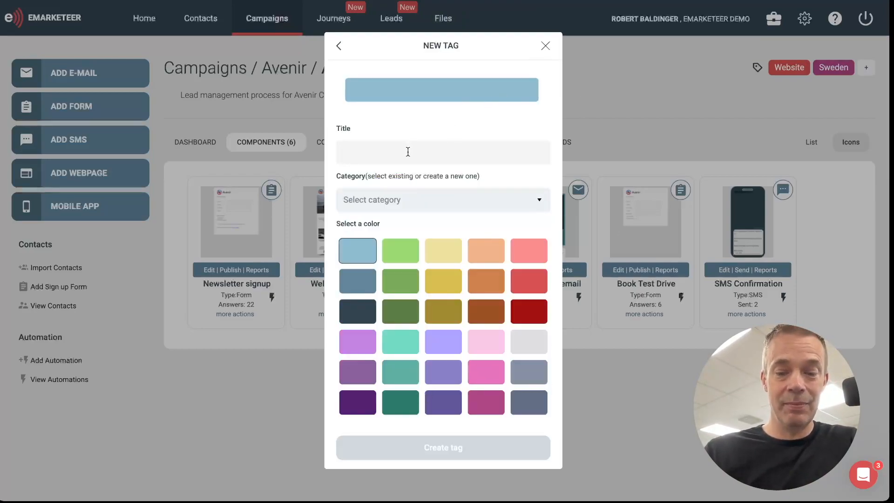
{"action": "type", "text": "Product B"}
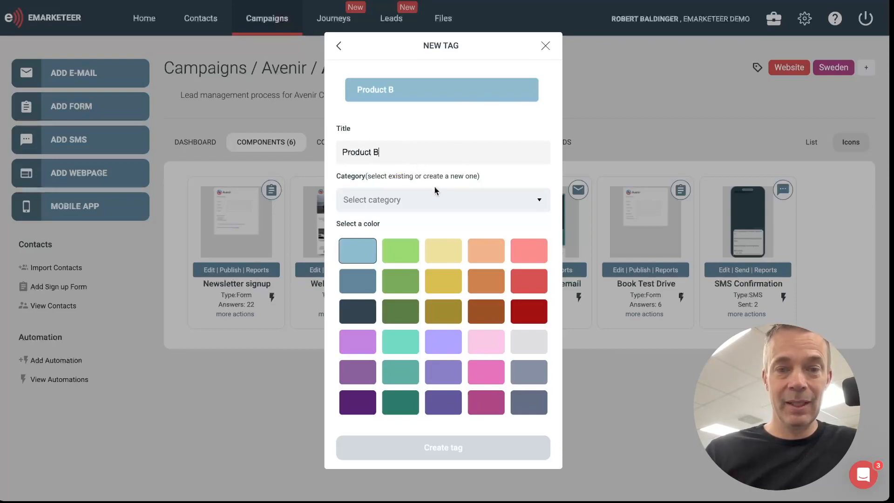
{"action": "left_click", "coordinate": [541, 203]}
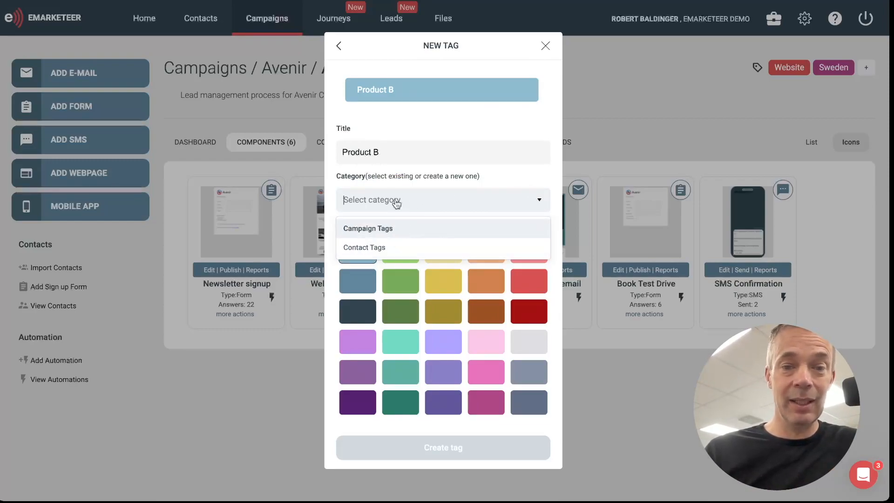
{"action": "left_click", "coordinate": [385, 196]}
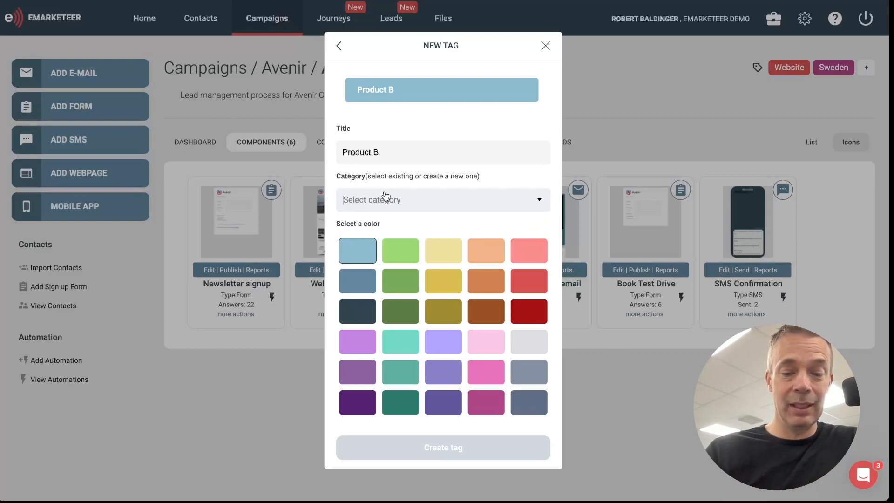
{"action": "type", "text": "Product lines"}
{"action": "left_click", "coordinate": [376, 229]}
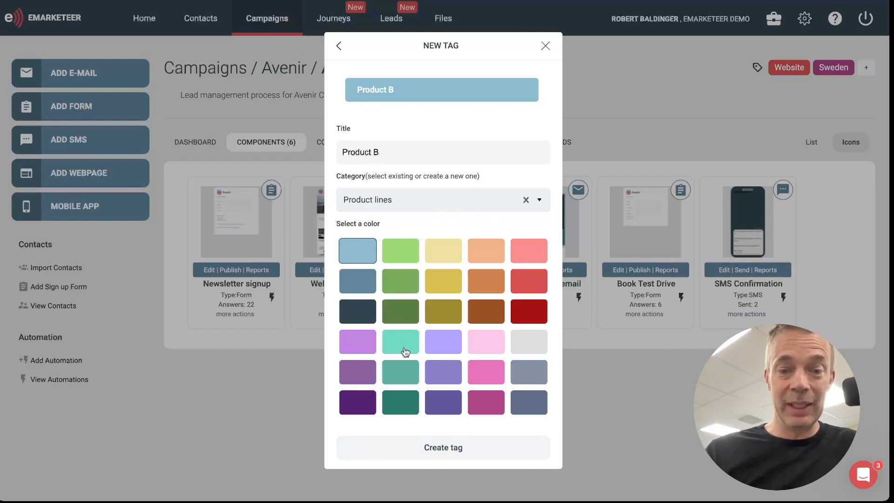
{"action": "left_click", "coordinate": [395, 306]}
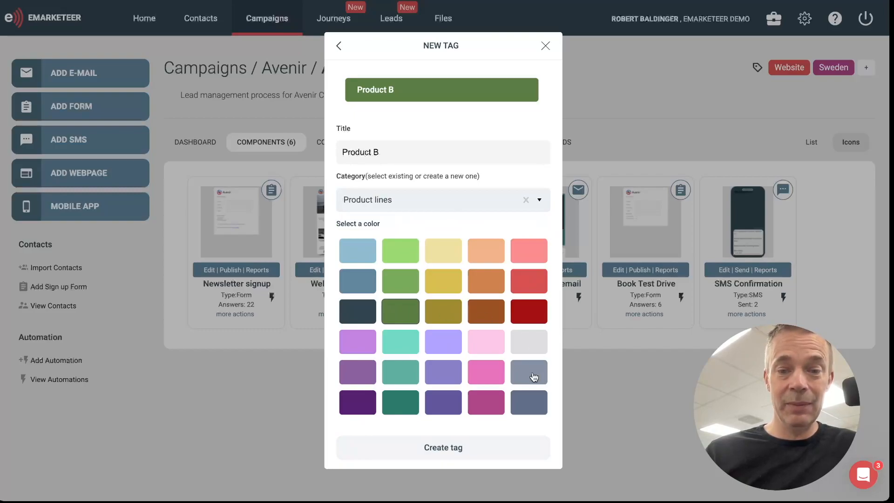
{"action": "left_click", "coordinate": [458, 450]}
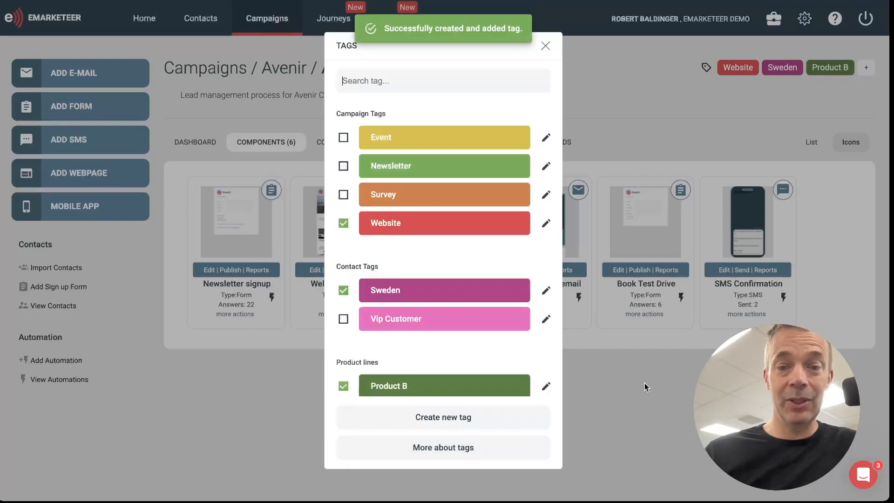
{"action": "left_click", "coordinate": [597, 394]}
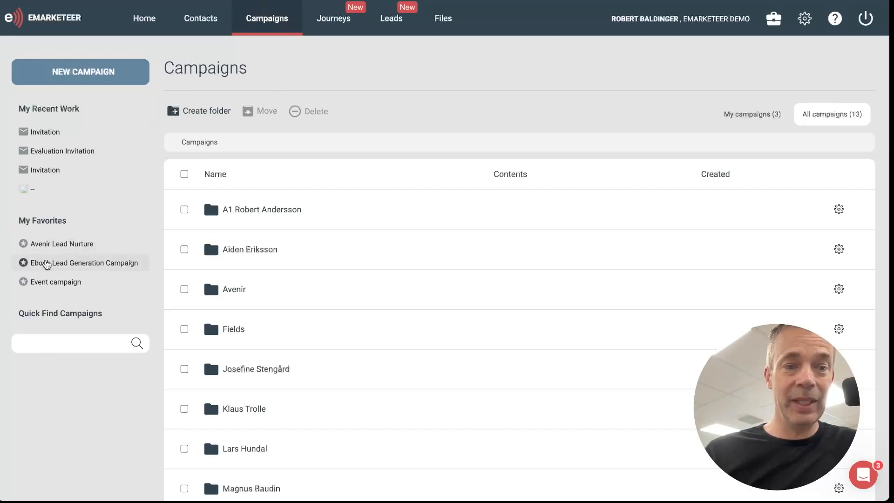
Step: Open the favorite Ebook Lead Generation Campaign and assign it the Website and Product B tags
{"action": "left_click", "coordinate": [47, 264]}
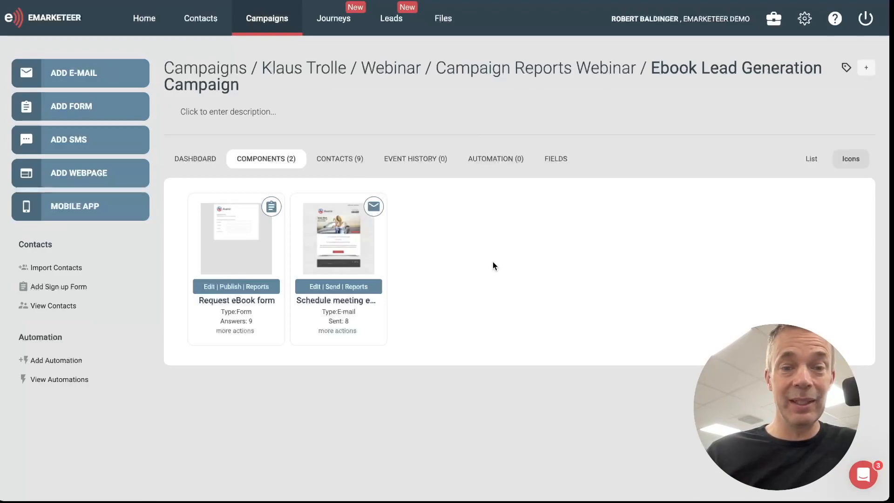
{"action": "left_click", "coordinate": [867, 69]}
{"action": "left_click", "coordinate": [343, 223]}
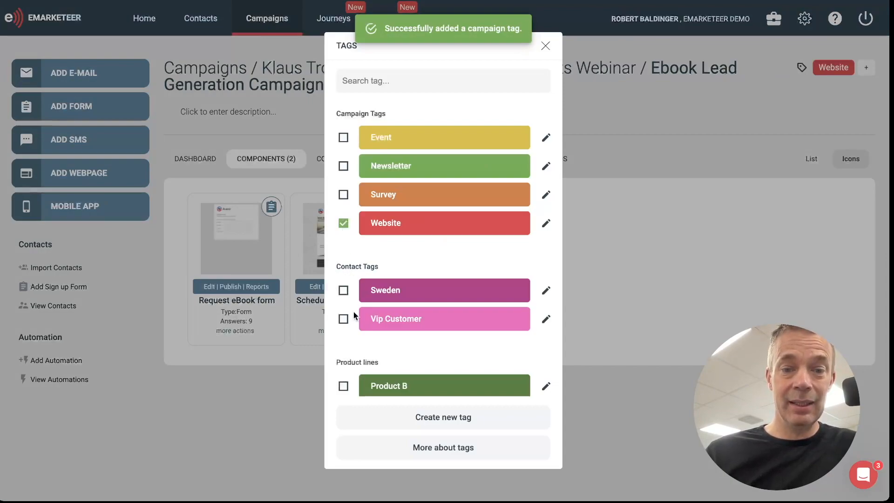
{"action": "left_click", "coordinate": [343, 387]}
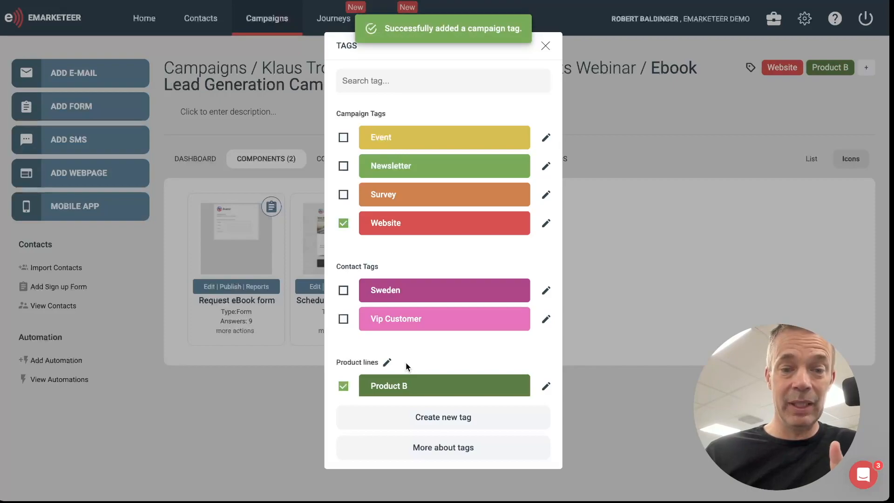
Step: Create and add a pink tag titled Norway in the Contact Tags category for the Ebook Lead Generation Campaign
{"action": "left_click", "coordinate": [445, 418]}
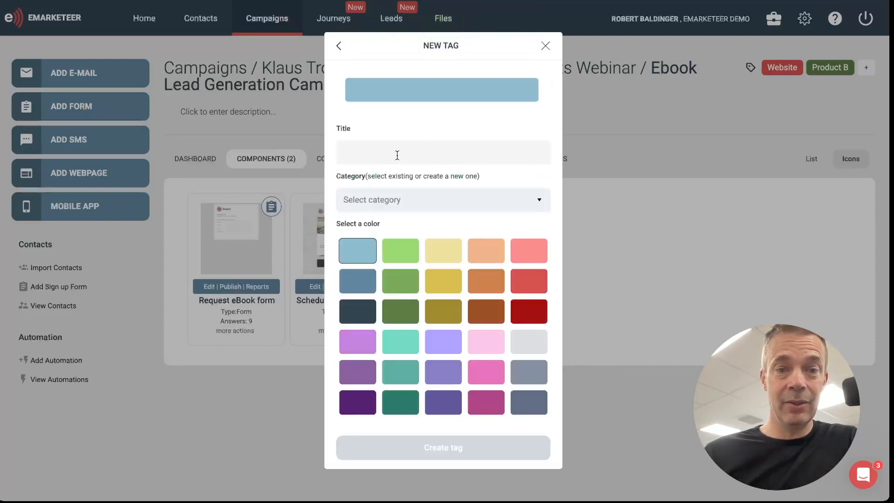
{"action": "type", "text": "Norway"}
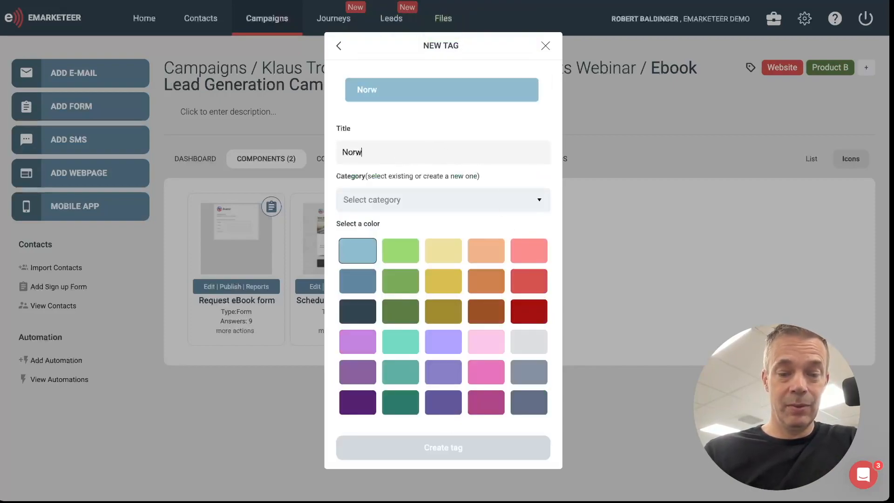
{"action": "left_click", "coordinate": [484, 202]}
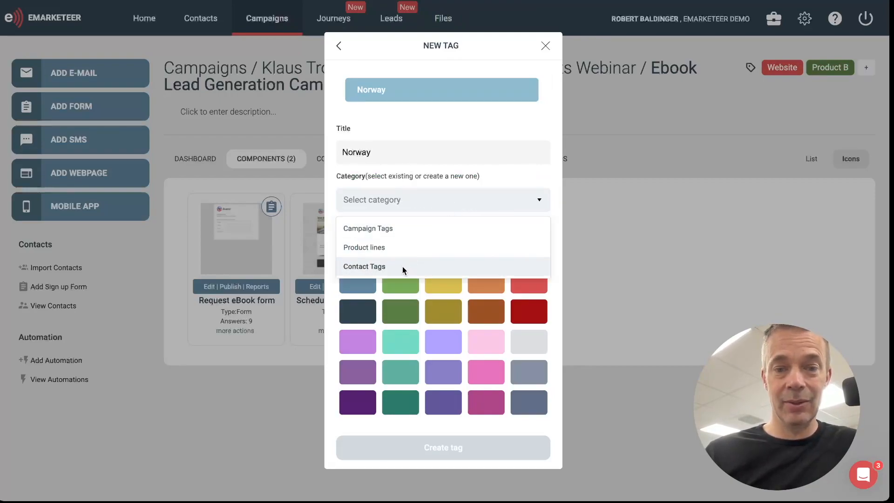
{"action": "left_click", "coordinate": [402, 266]}
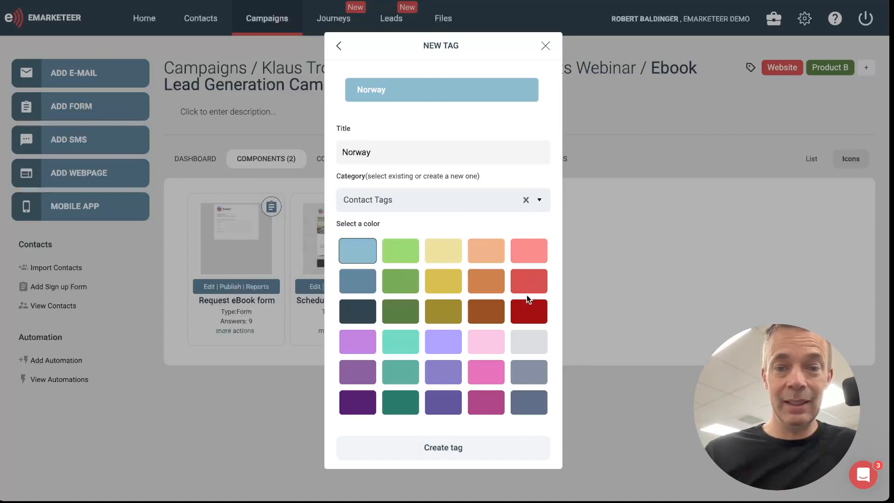
{"action": "left_click", "coordinate": [489, 382]}
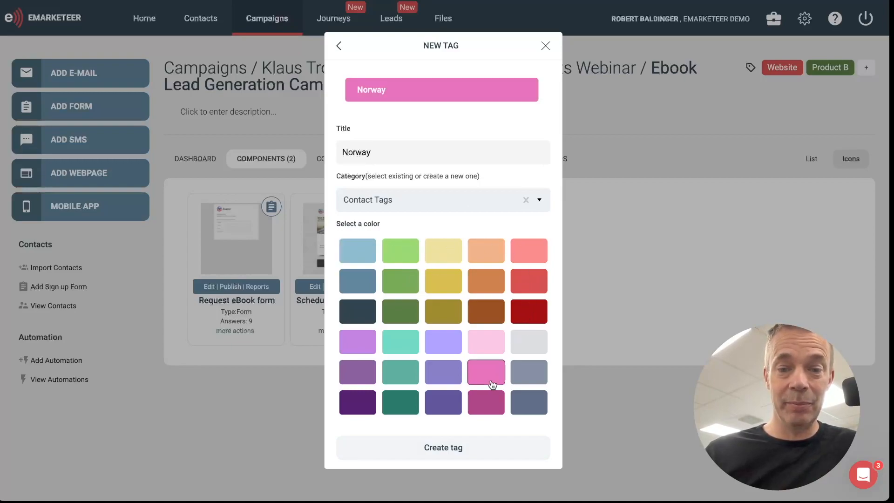
{"action": "left_click", "coordinate": [441, 448]}
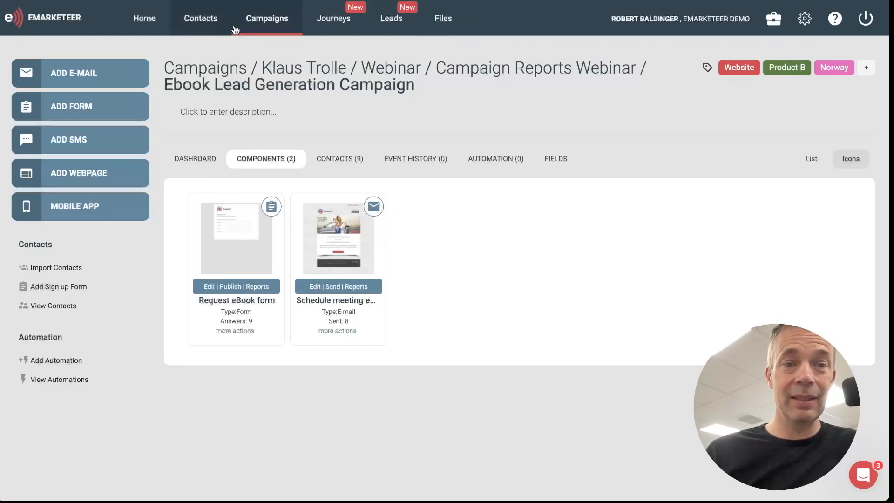
Step: Open the favorite Event campaign and assign it the Event, Sweden and Product B tags
{"action": "left_click", "coordinate": [268, 24]}
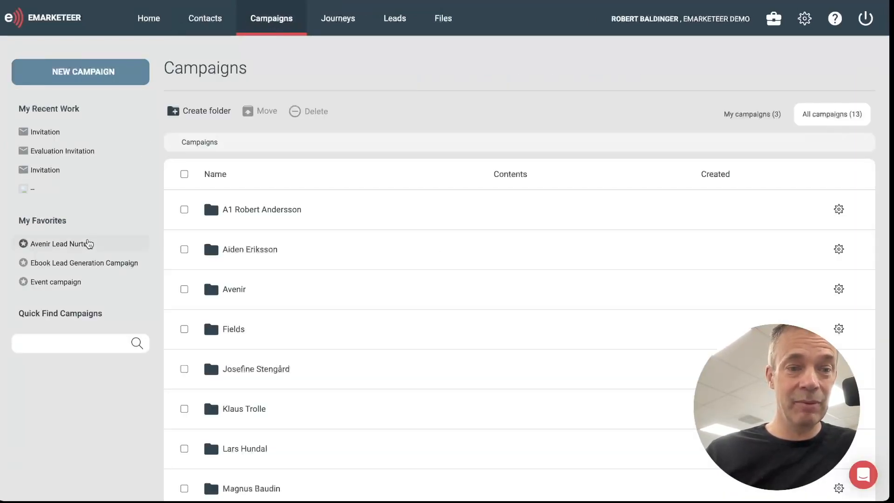
{"action": "left_click", "coordinate": [50, 287]}
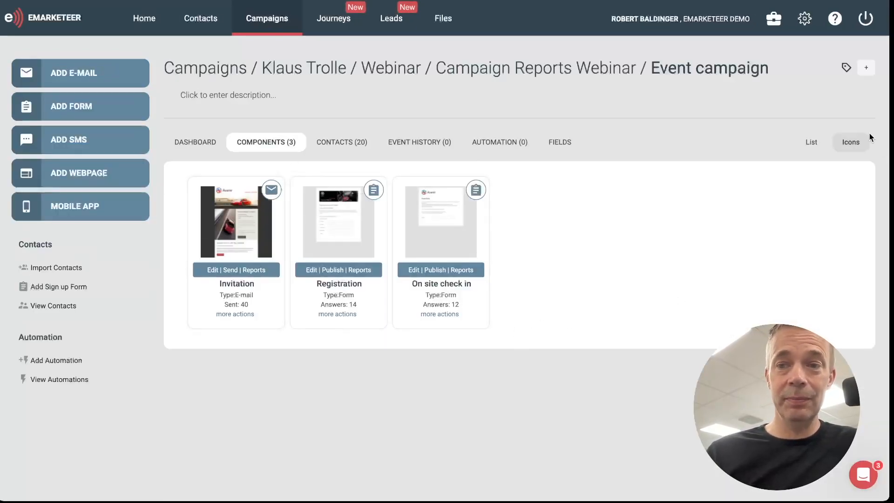
{"action": "left_click", "coordinate": [865, 68]}
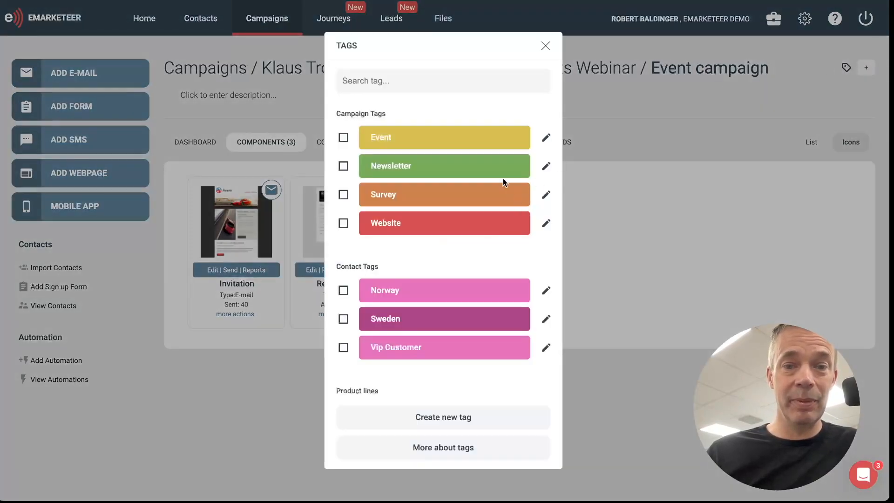
{"action": "left_click", "coordinate": [344, 138]}
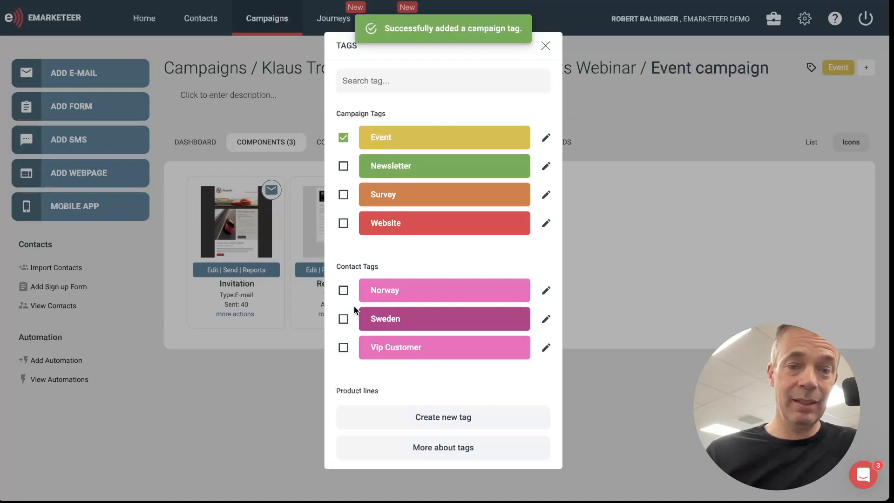
{"action": "left_click", "coordinate": [343, 319]}
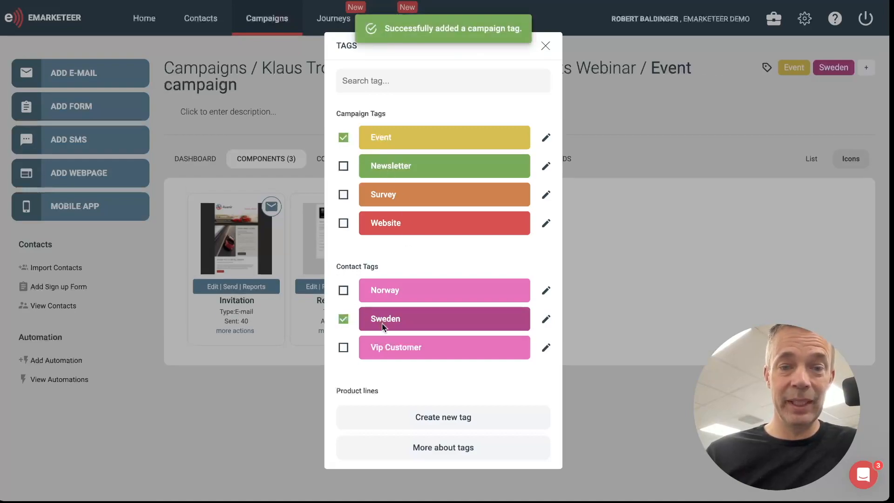
{"action": "scroll", "coordinate": [430, 335], "scroll_direction": "down", "scroll_amount": 1}
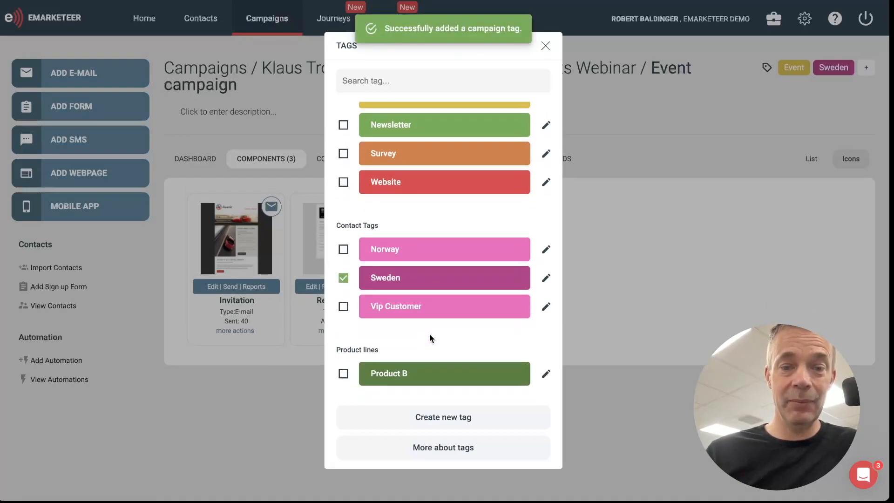
{"action": "mouse_move", "coordinate": [452, 346]}
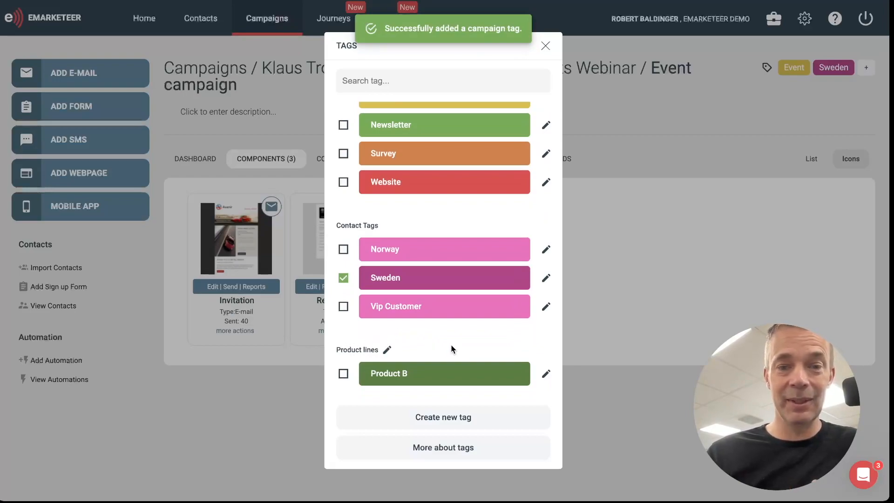
{"action": "left_click", "coordinate": [343, 374]}
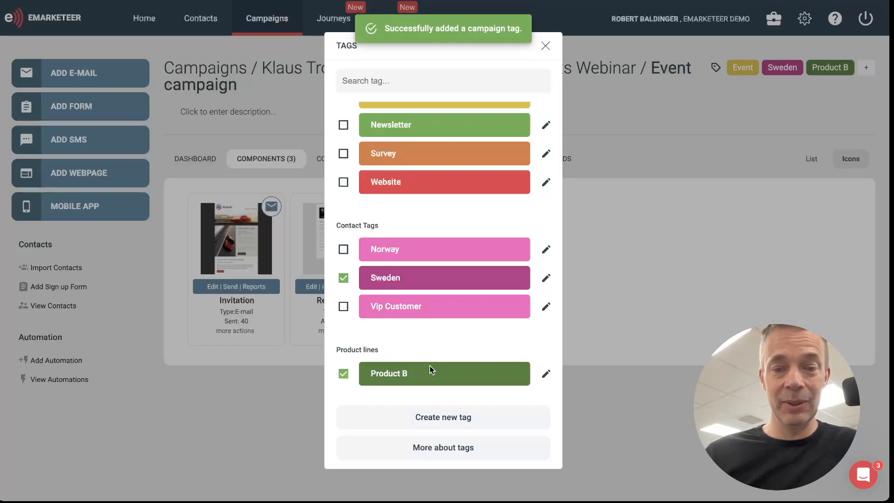
{"action": "left_click", "coordinate": [689, 390]}
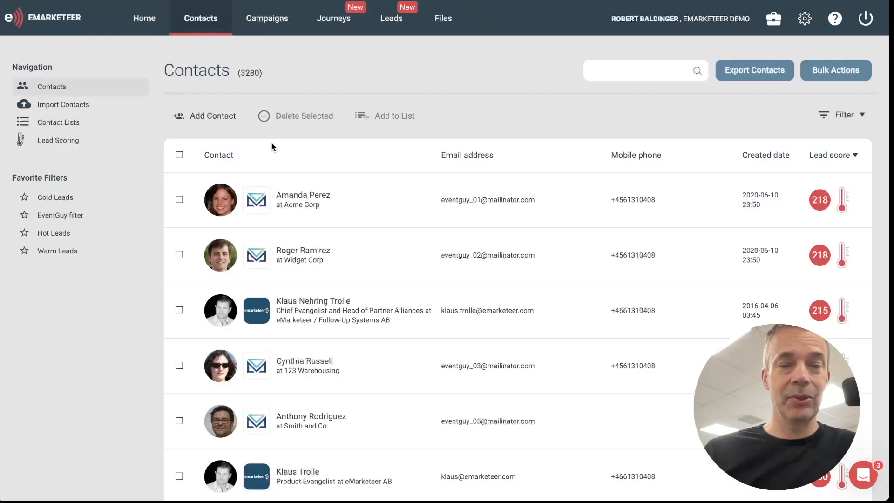
Step: Open the first contact in the list, from Acme Corp, and assign it the Vip Customer tag
{"action": "left_click", "coordinate": [219, 203]}
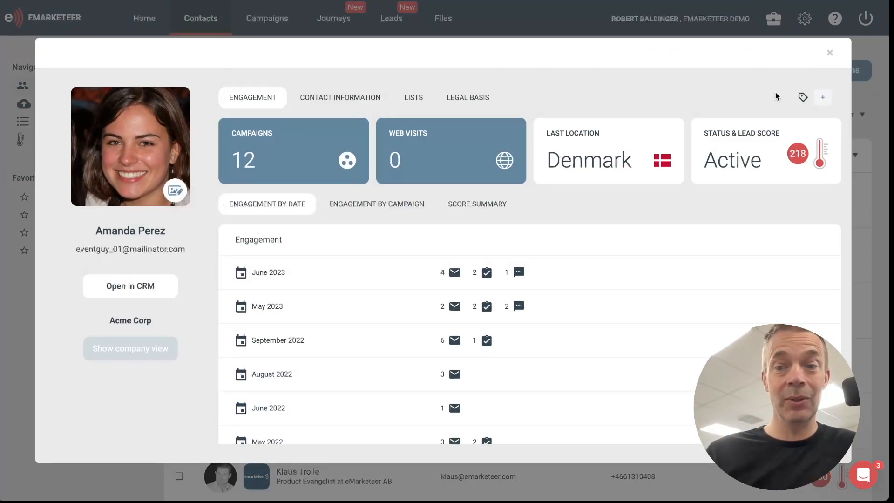
{"action": "left_click", "coordinate": [823, 99]}
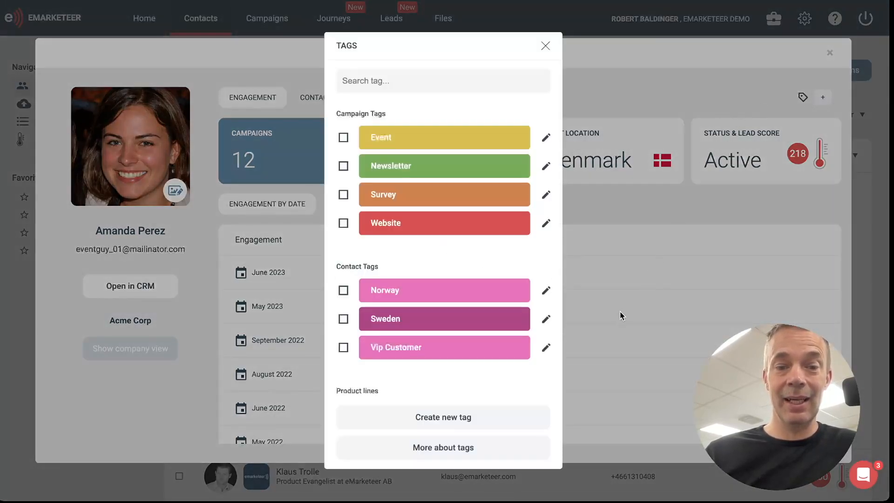
{"action": "left_click", "coordinate": [356, 353]}
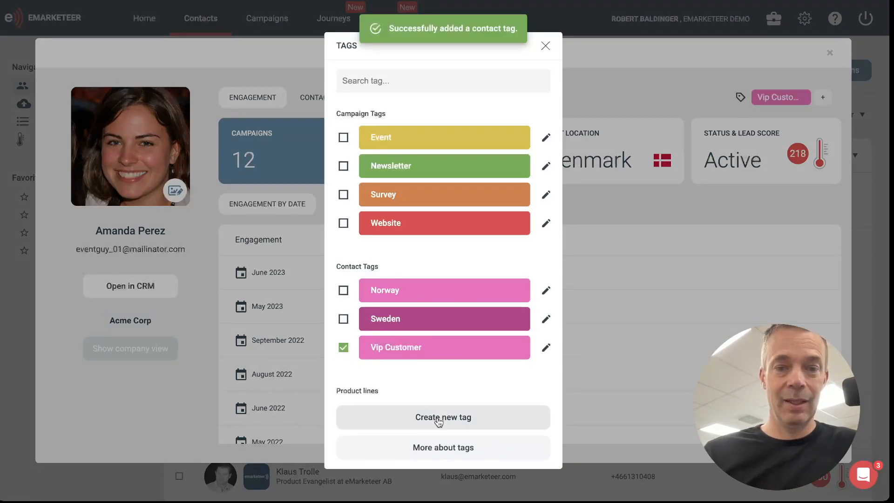
Step: Create a purple tag titled Event participant in the Contact Tags category for the Acme Corp contact and close the contact card
{"action": "left_click", "coordinate": [439, 420]}
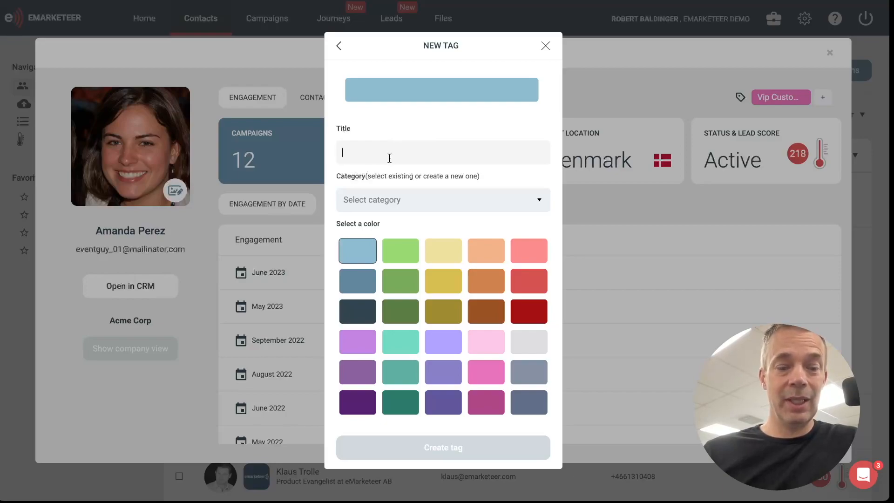
{"action": "type", "text": "Event "}
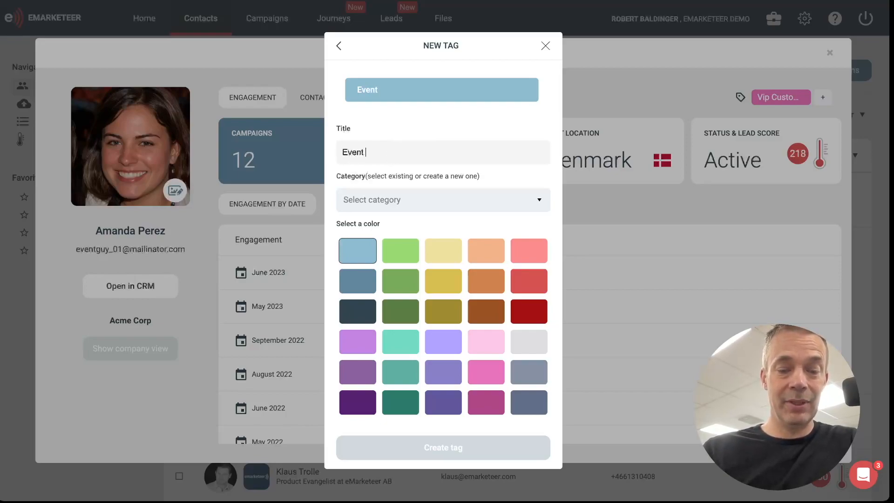
{"action": "type", "text": "participant"}
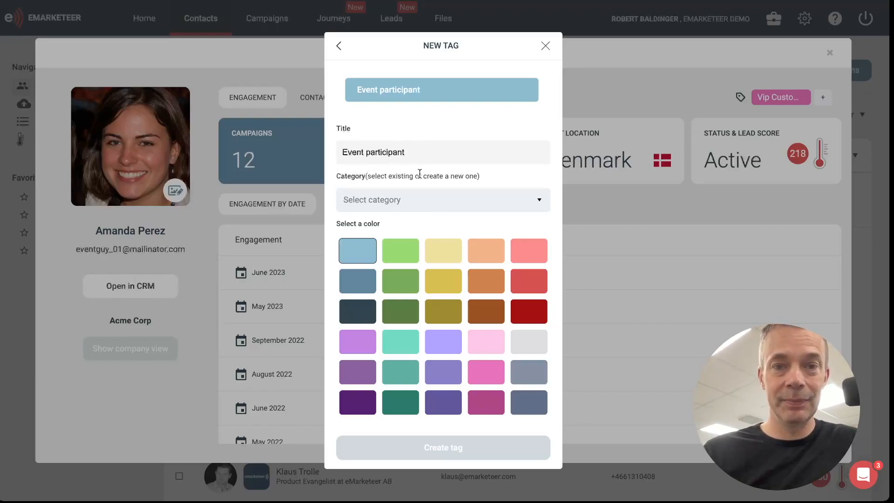
{"action": "left_click", "coordinate": [424, 200]}
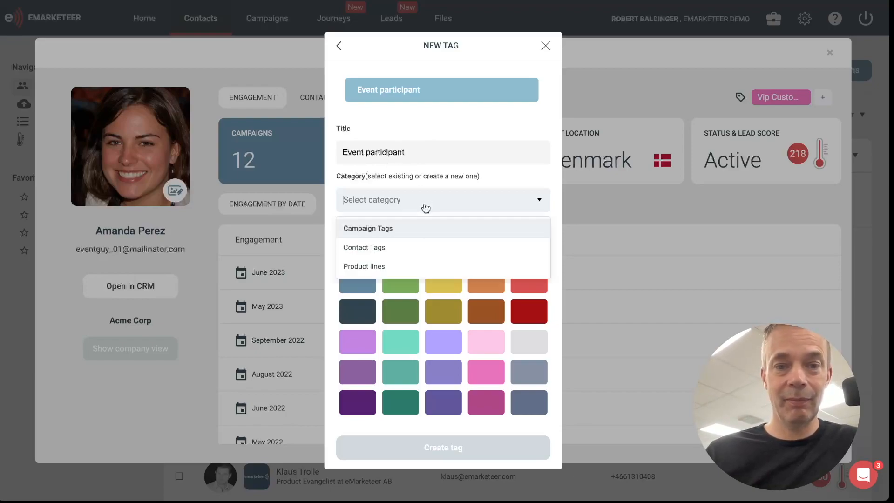
{"action": "left_click", "coordinate": [398, 253]}
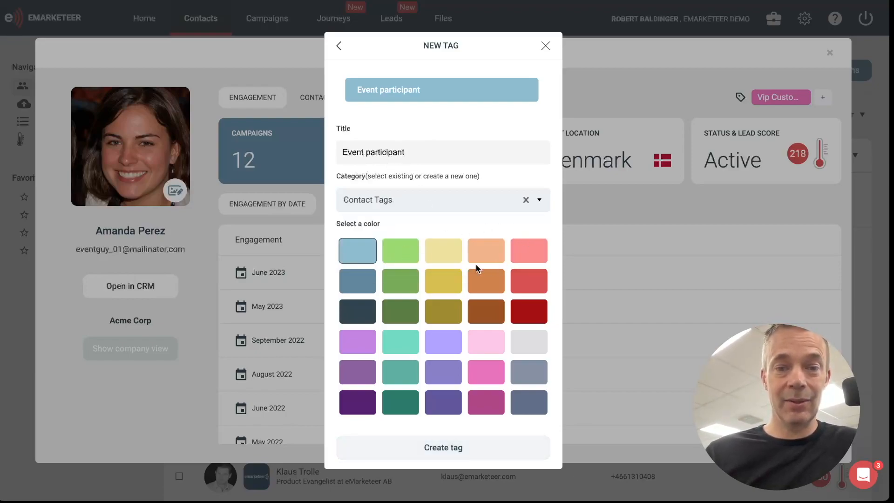
{"action": "left_click", "coordinate": [356, 373]}
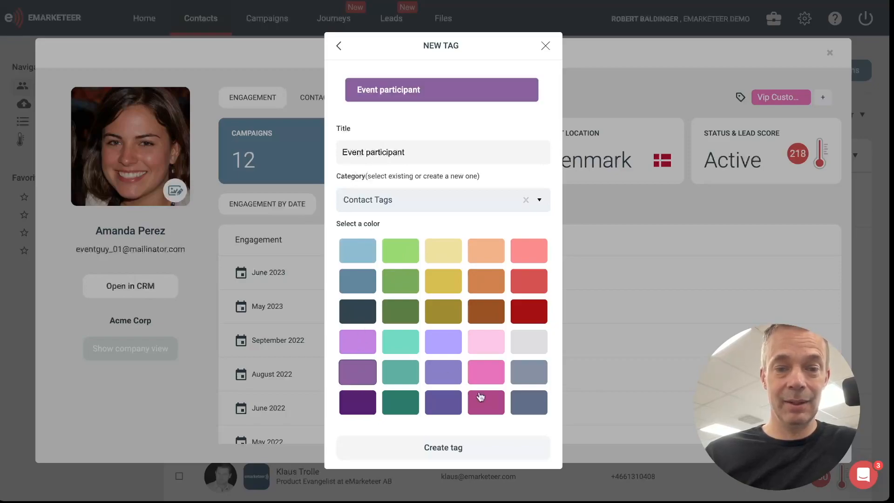
{"action": "left_click", "coordinate": [445, 454]}
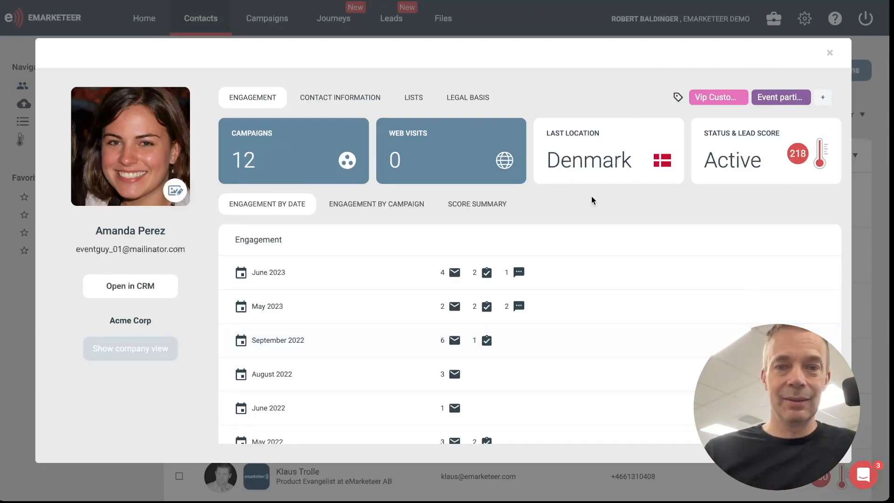
{"action": "left_click", "coordinate": [503, 27]}
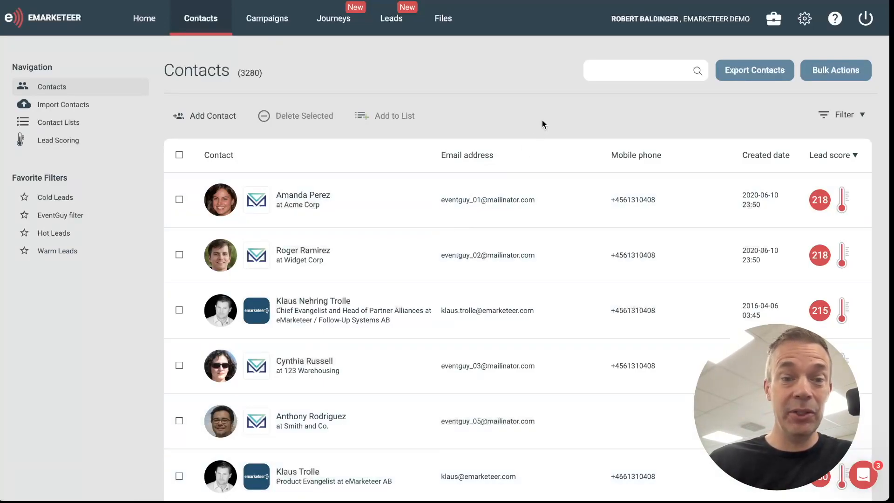
Step: Start a filter on the contacts list with the Engagement By Tags field and the Is operator
{"action": "left_click", "coordinate": [844, 116]}
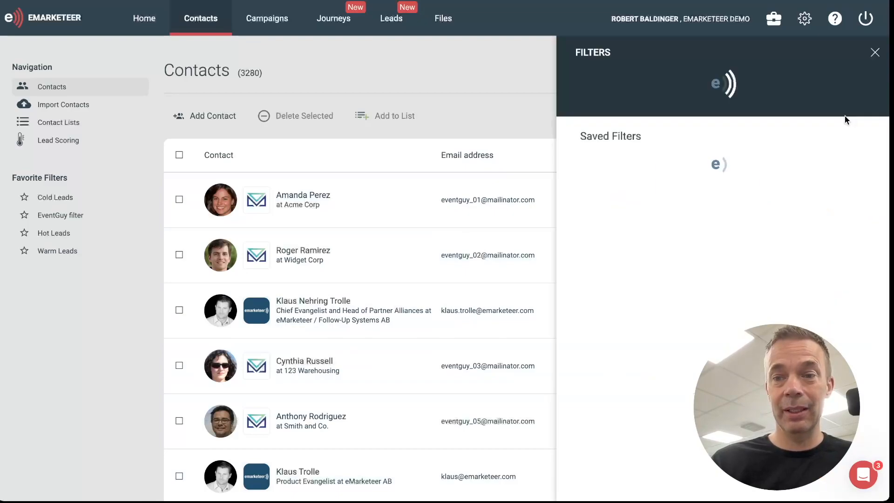
{"action": "left_click", "coordinate": [676, 91]}
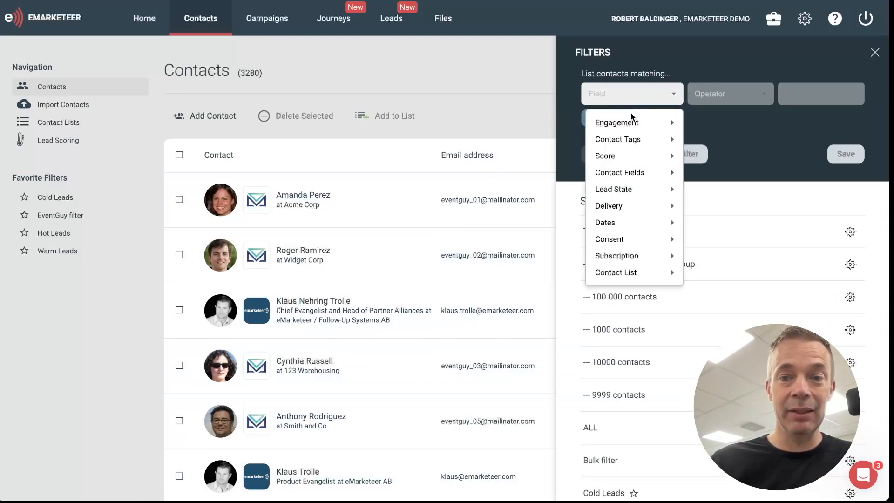
{"action": "mouse_move", "coordinate": [629, 122]}
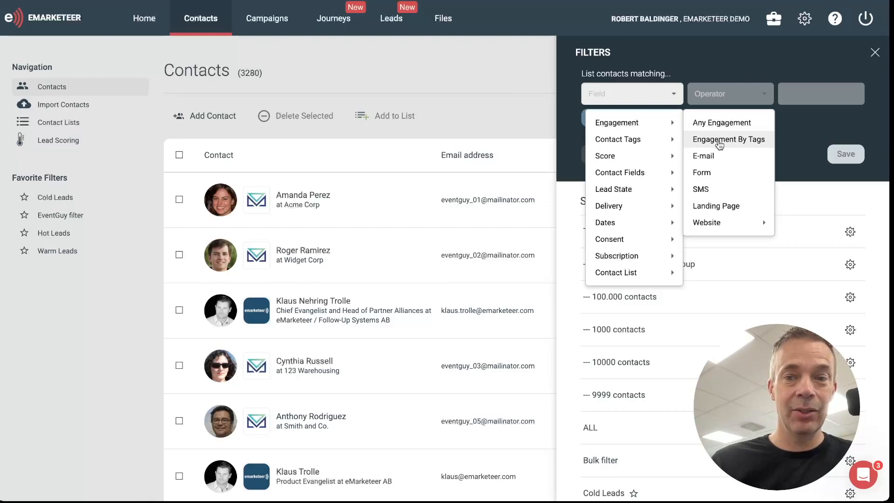
{"action": "left_click", "coordinate": [720, 141]}
{"action": "left_click", "coordinate": [718, 101]}
{"action": "left_click", "coordinate": [710, 129]}
Step: Set the Engagement By Tags condition to the Website and Product B tags and apply the filter
{"action": "left_click", "coordinate": [818, 101]}
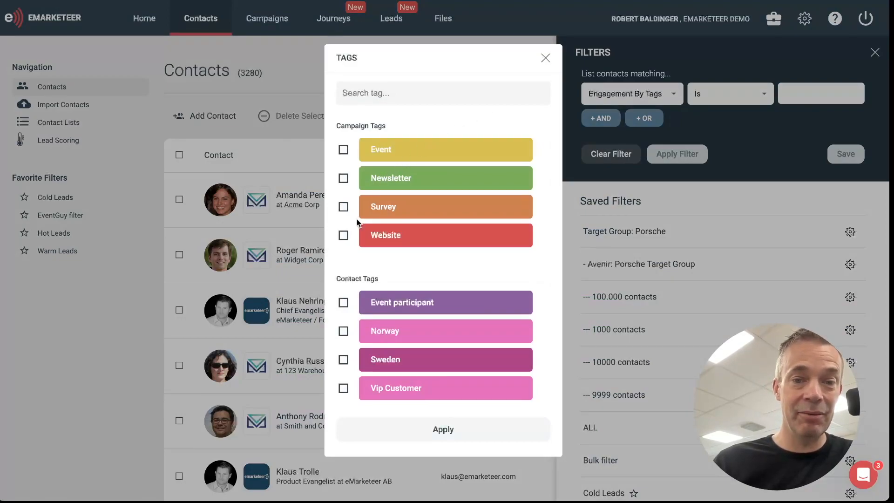
{"action": "left_click", "coordinate": [344, 236]}
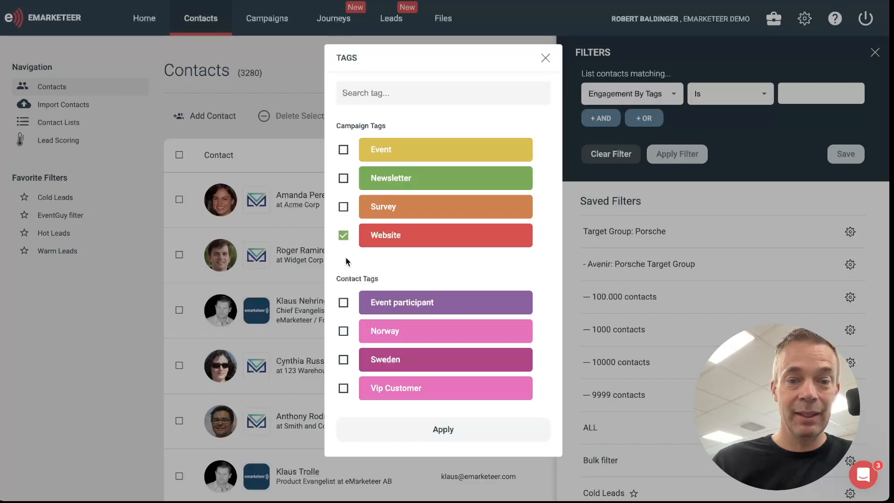
{"action": "scroll", "coordinate": [354, 342], "scroll_direction": "down", "scroll_amount": 2}
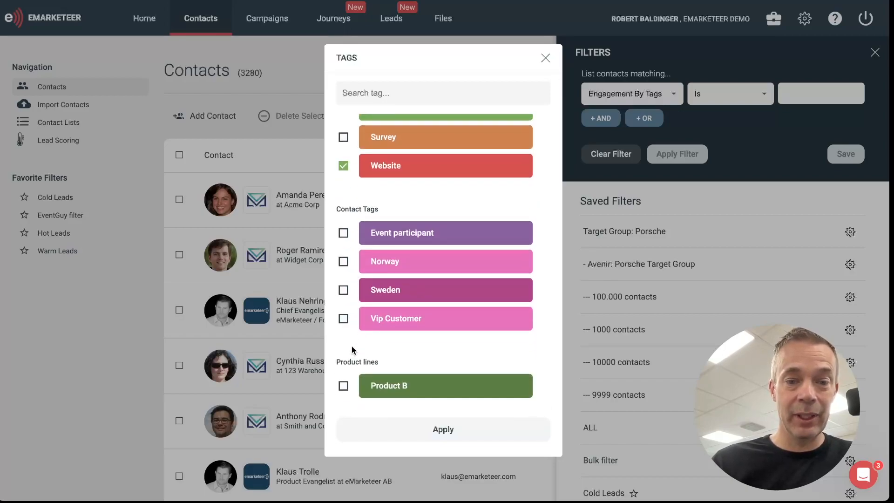
{"action": "left_click", "coordinate": [343, 385]}
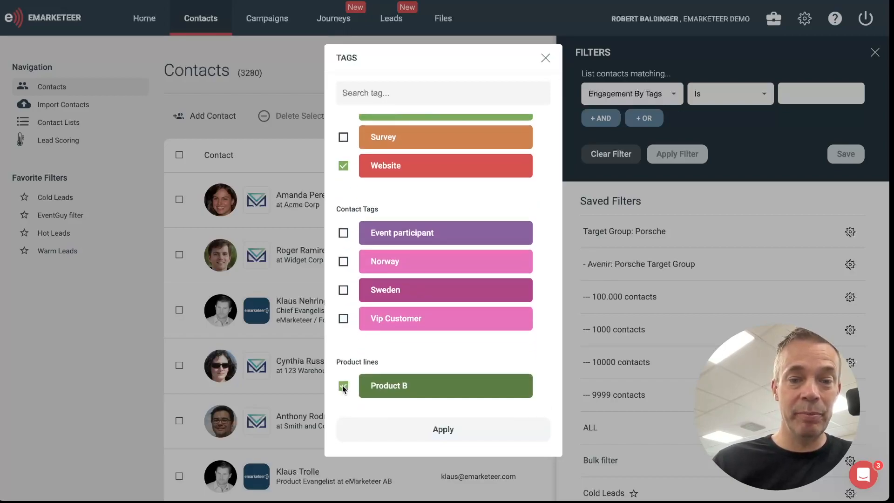
{"action": "left_click", "coordinate": [443, 429]}
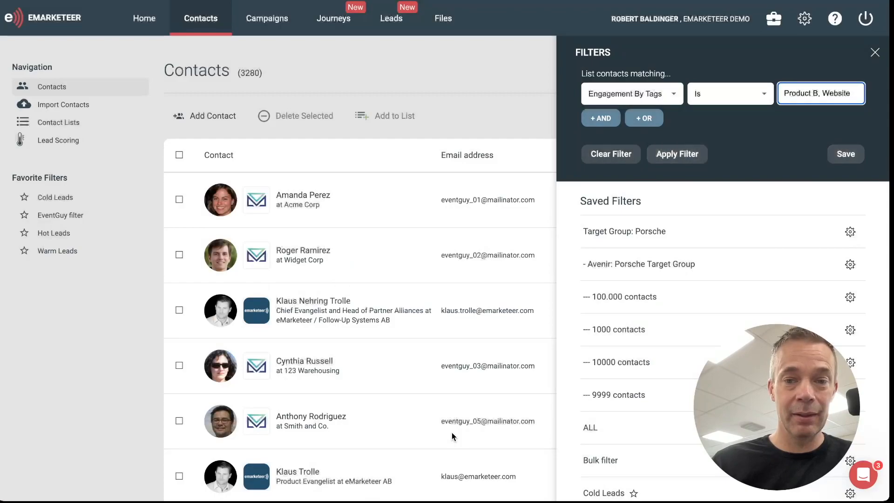
{"action": "left_click", "coordinate": [677, 156]}
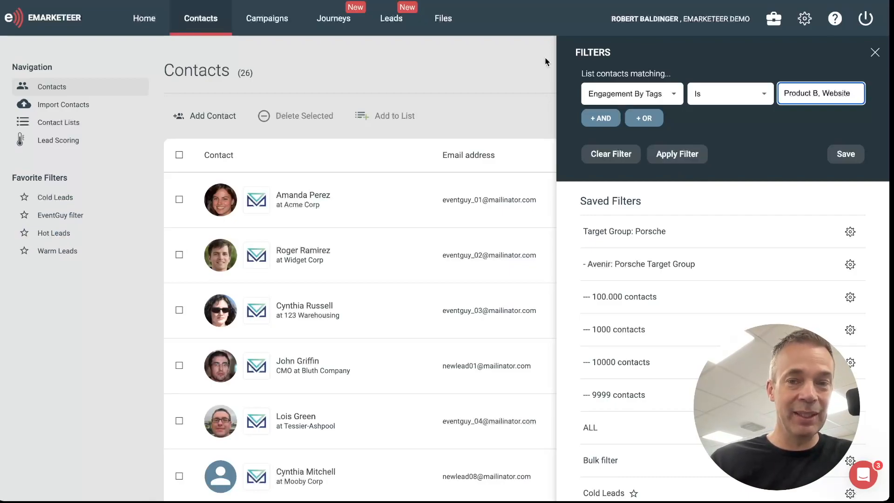
Step: Add the Sweden tag to the Engagement By Tags condition and reapply the filter
{"action": "left_click", "coordinate": [815, 97]}
{"action": "scroll", "coordinate": [390, 215], "scroll_direction": "down", "scroll_amount": 2}
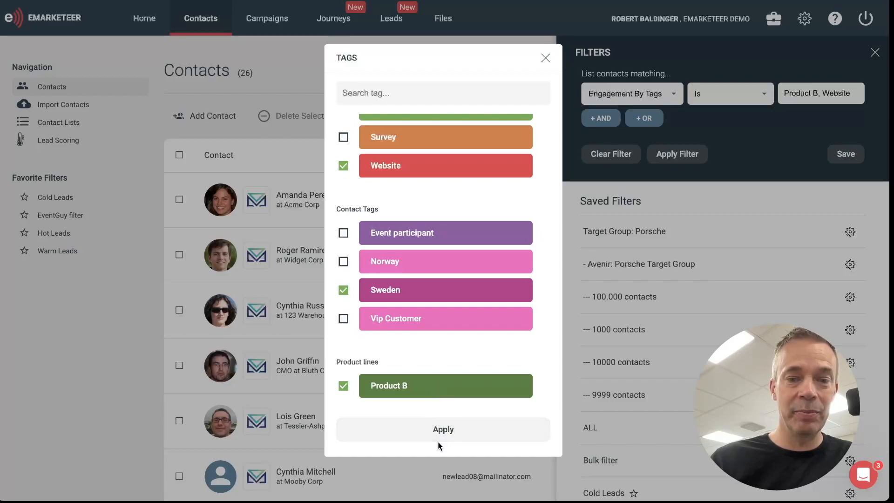
{"action": "left_click", "coordinate": [441, 428]}
{"action": "left_click", "coordinate": [683, 157]}
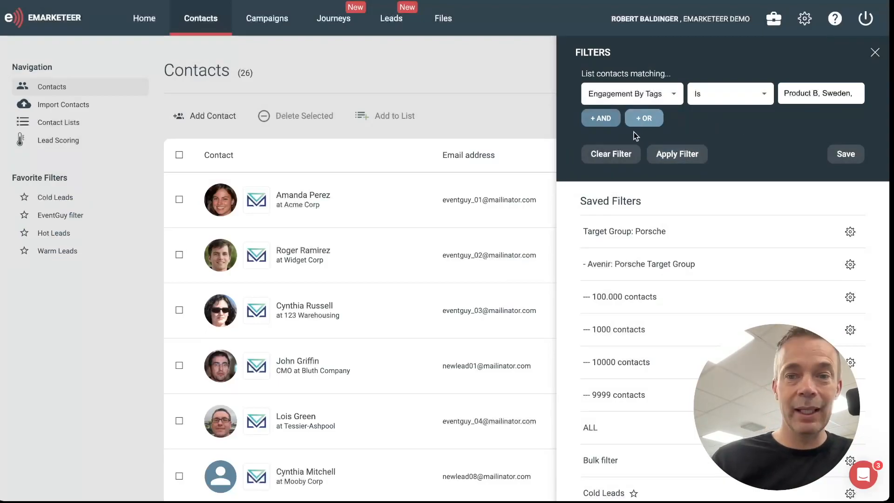
Step: Add an AND condition for Any form with the Submitted operator and apply the combined filter
{"action": "left_click", "coordinate": [609, 122]}
{"action": "left_click", "coordinate": [611, 122]}
{"action": "mouse_move", "coordinate": [623, 148]}
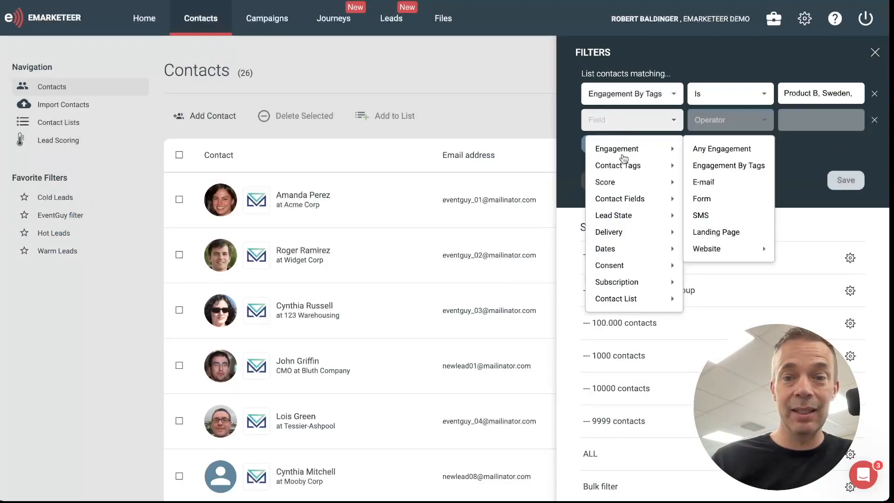
{"action": "left_click", "coordinate": [720, 201]}
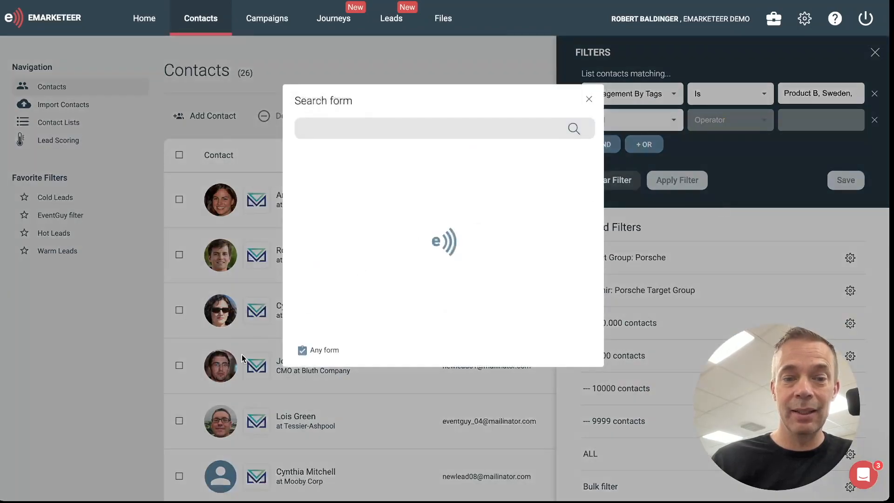
{"action": "left_click", "coordinate": [324, 352]}
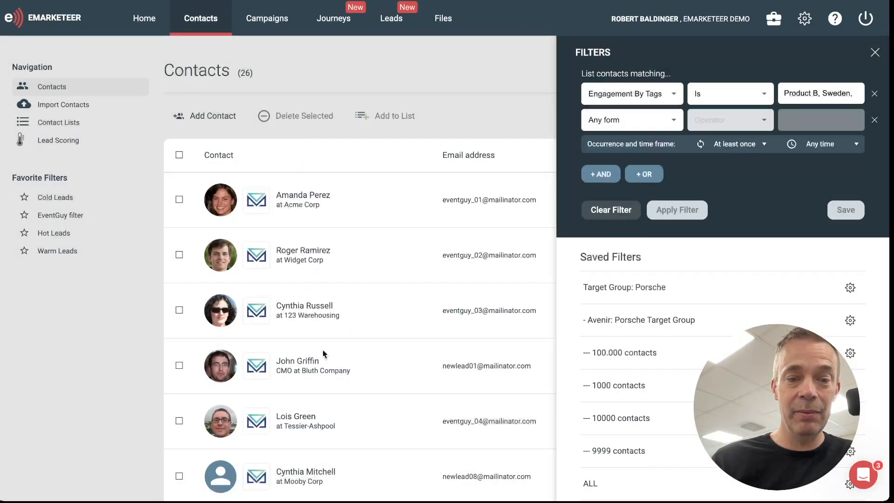
{"action": "left_click", "coordinate": [745, 125]}
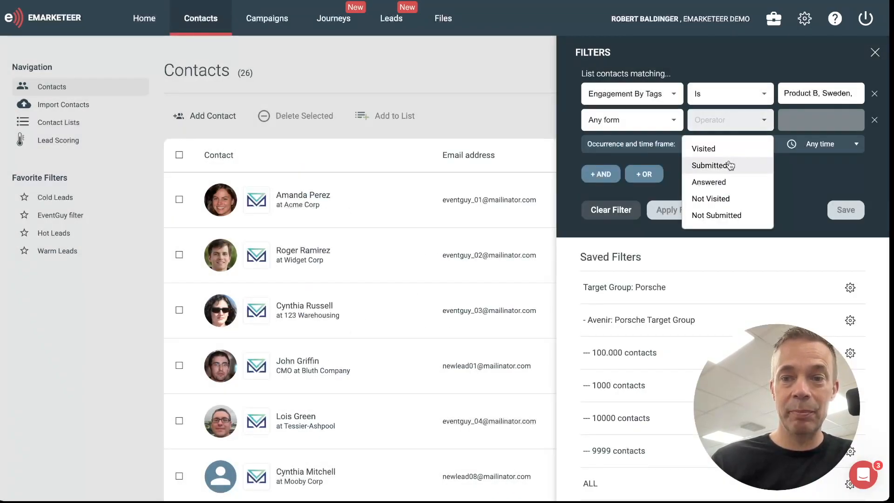
{"action": "left_click", "coordinate": [729, 164]}
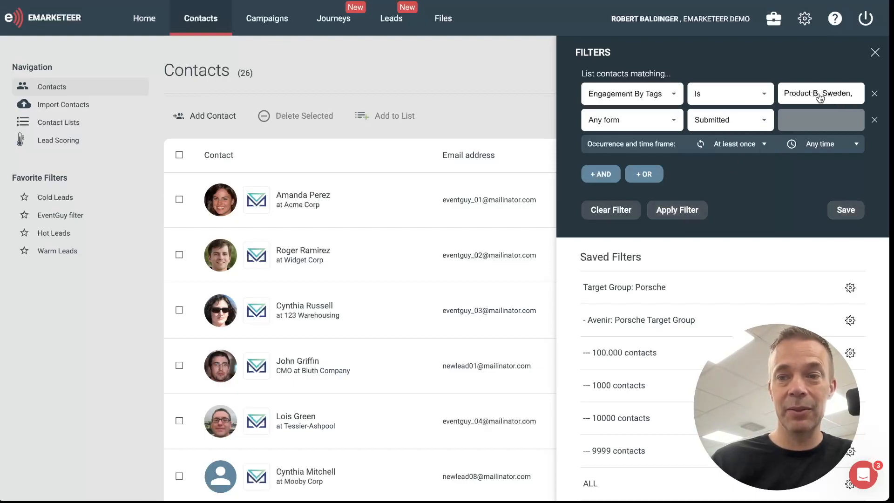
{"action": "left_click", "coordinate": [677, 213]}
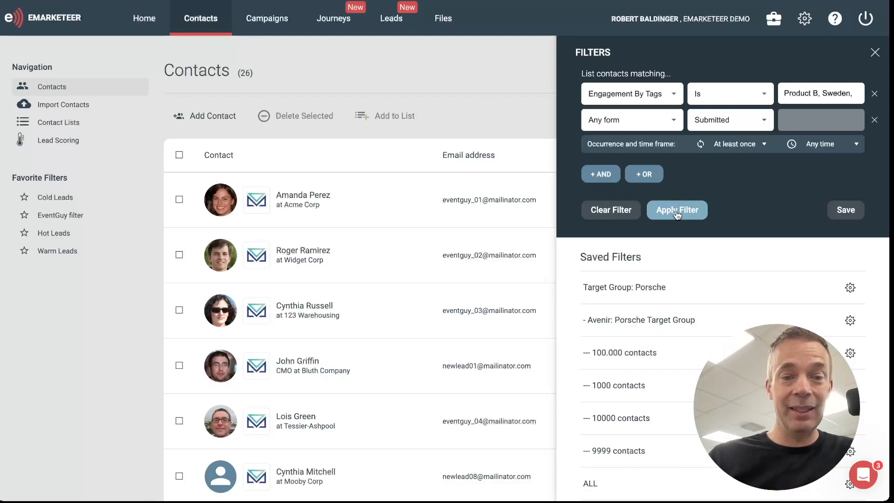